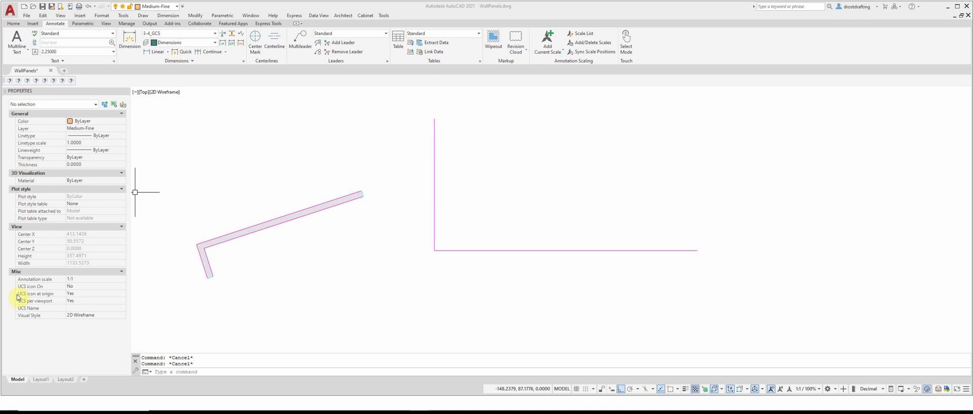
Step: Run the WPNL command and accept its dimension and undo note to open the Wall Panel Creator
left_click(223, 371)
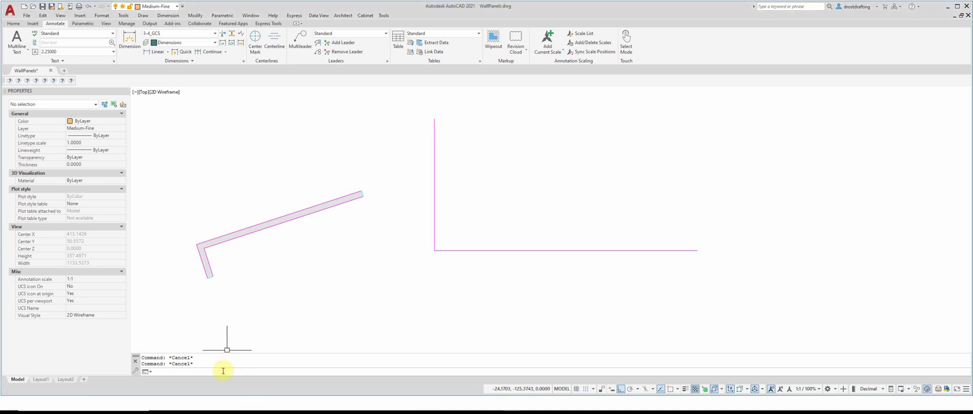
type("WPNL")
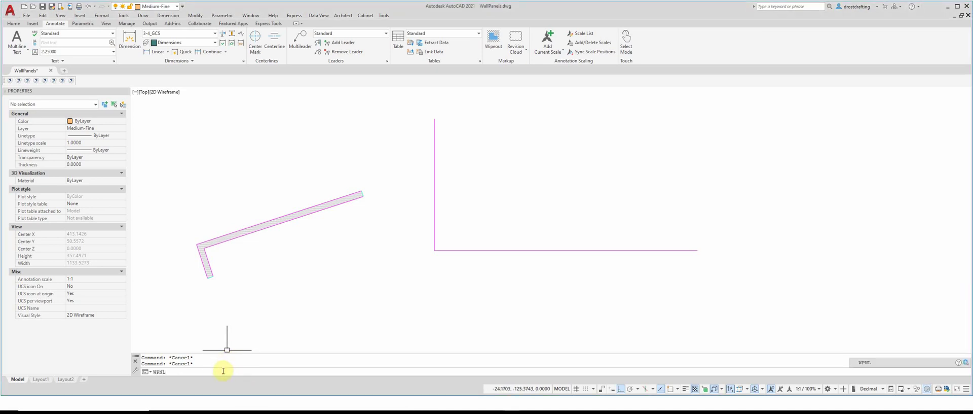
key("Return")
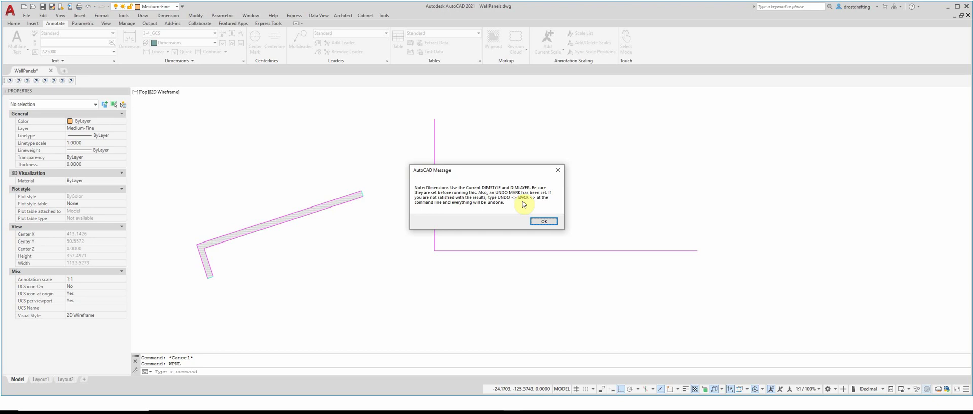
left_click(543, 221)
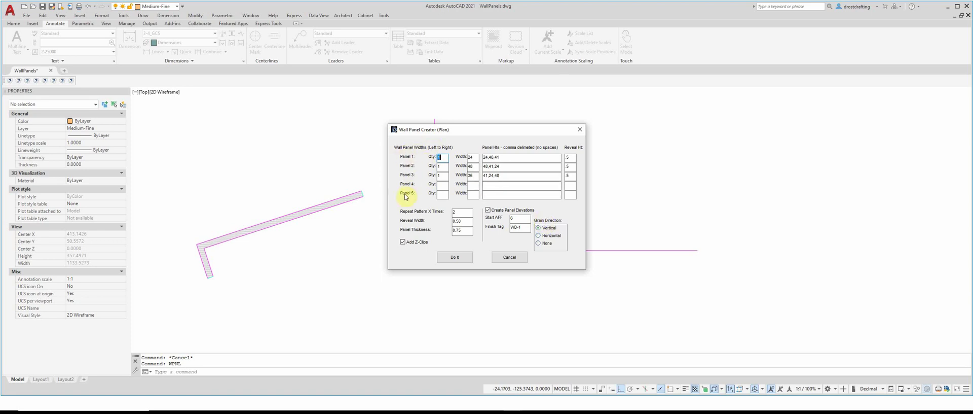
Step: Review the panel heights, pattern repeat, reveal width, start AFF and finish tag settings in the Wall Panel Creator
left_click(512, 157)
left_click(510, 177)
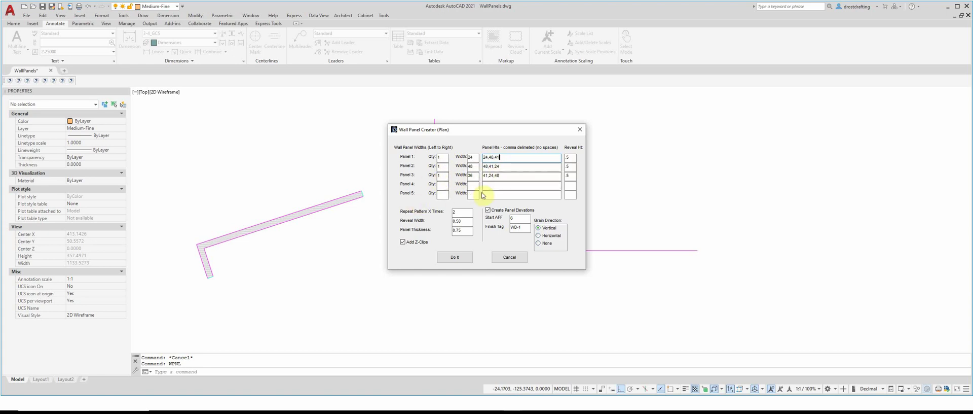
left_click(459, 212)
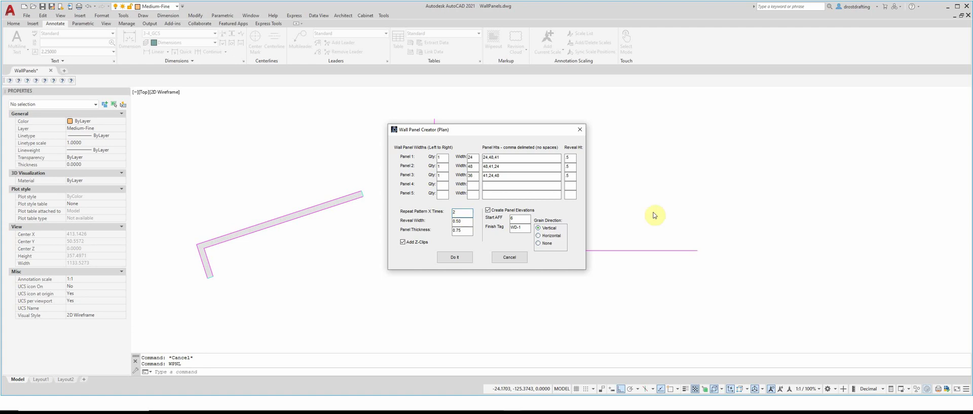
left_click_drag(545, 132, 553, 145)
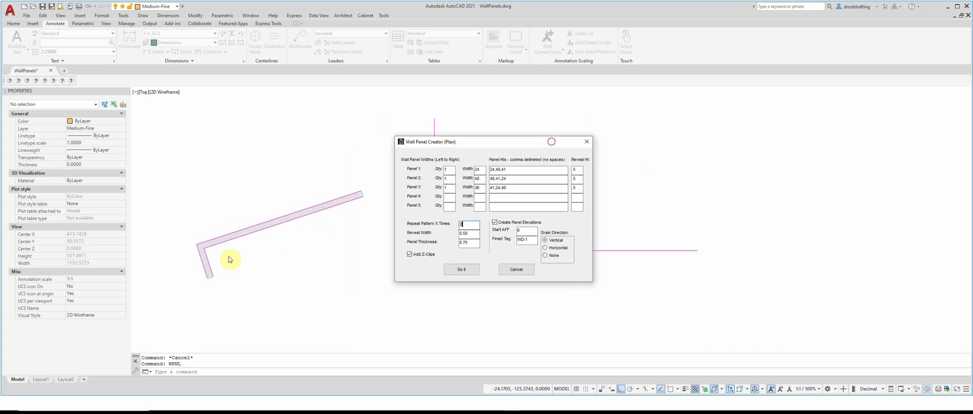
mouse_move(480, 145)
left_mouse_down()
mouse_move(703, 99)
mouse_move(592, 165)
left_mouse_up()
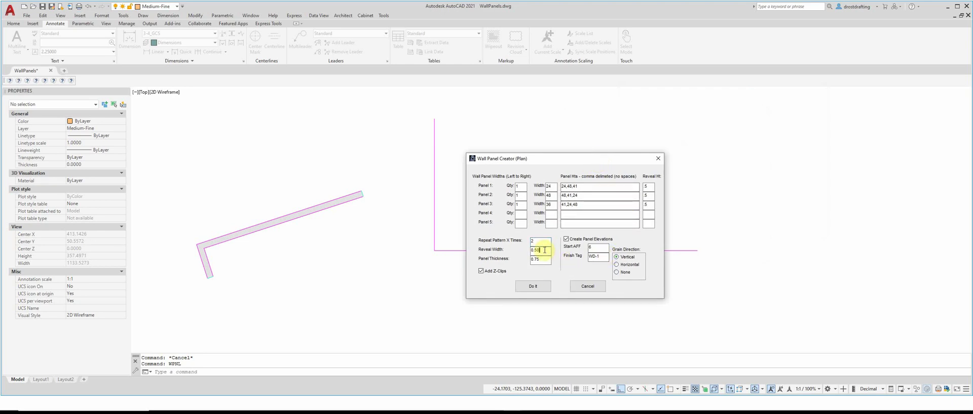
left_click(545, 249)
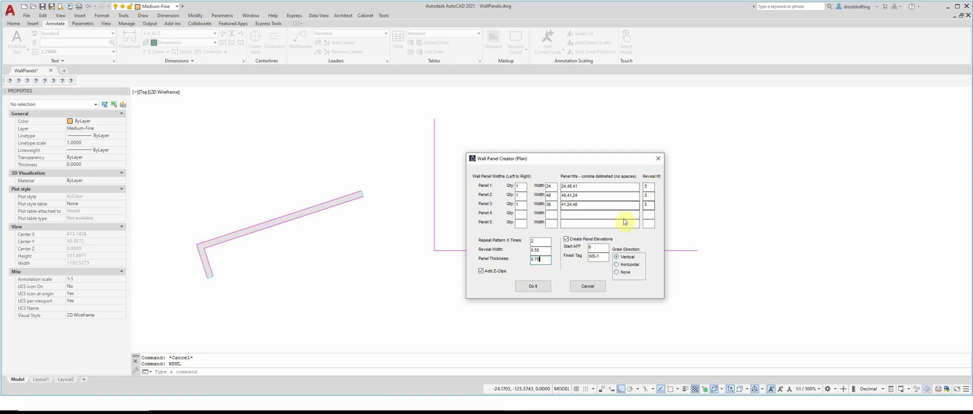
left_click(604, 248)
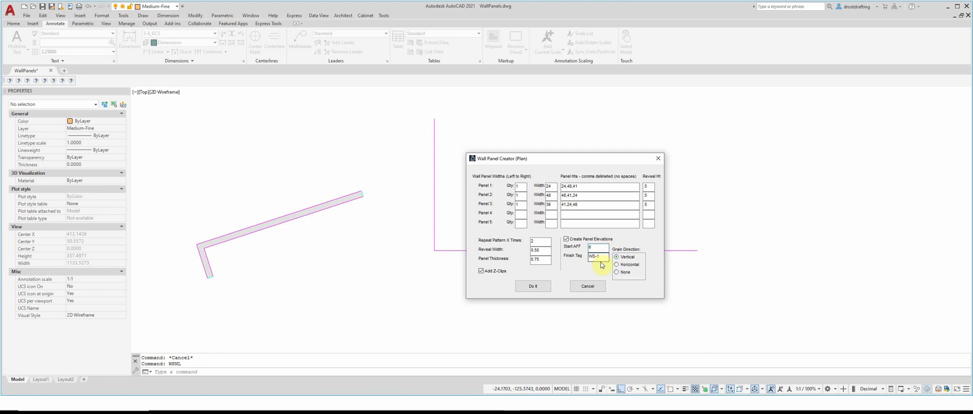
left_click(603, 257)
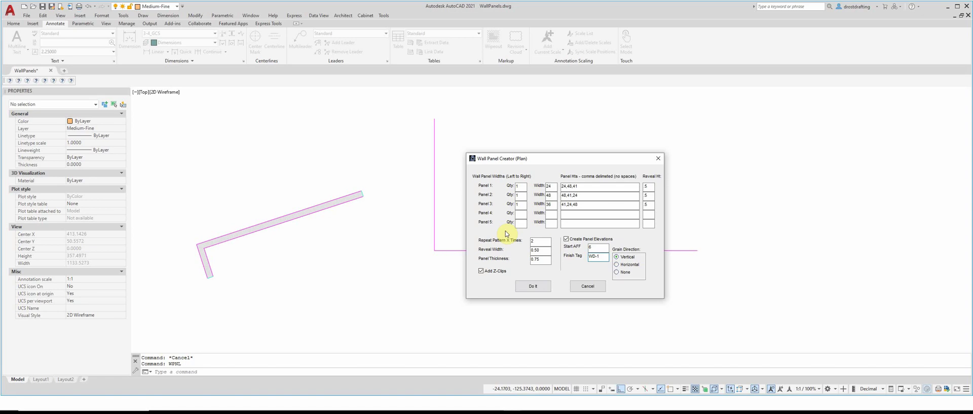
Step: Generate the plan panels with the existing settings along the inner line of the long angled wall
left_click(536, 287)
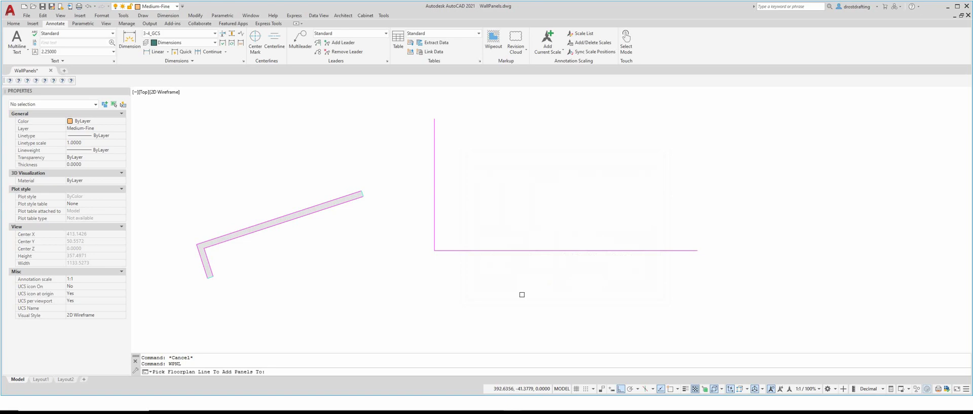
left_click(236, 239)
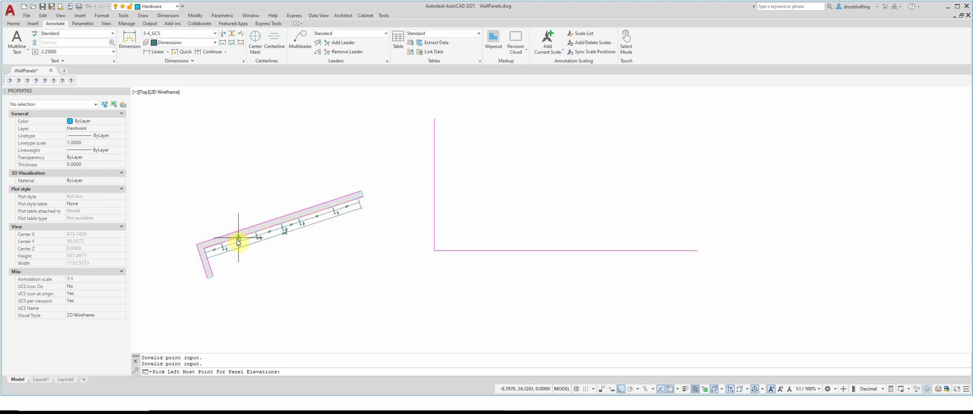
Step: Examine the plan panels on the angled wall, including their dimensions, reveals, Z-clips and the end at the wall corner
scroll(232, 236, "up", 4)
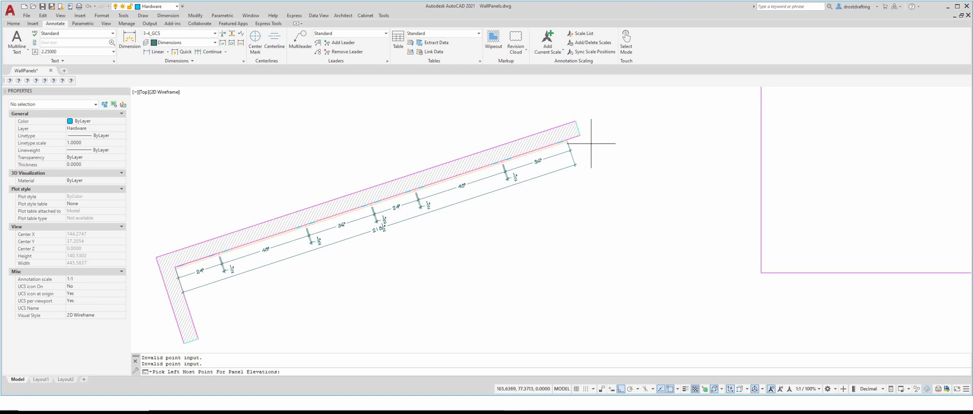
scroll(184, 264, "up", 4)
scroll(272, 227, "up", 2)
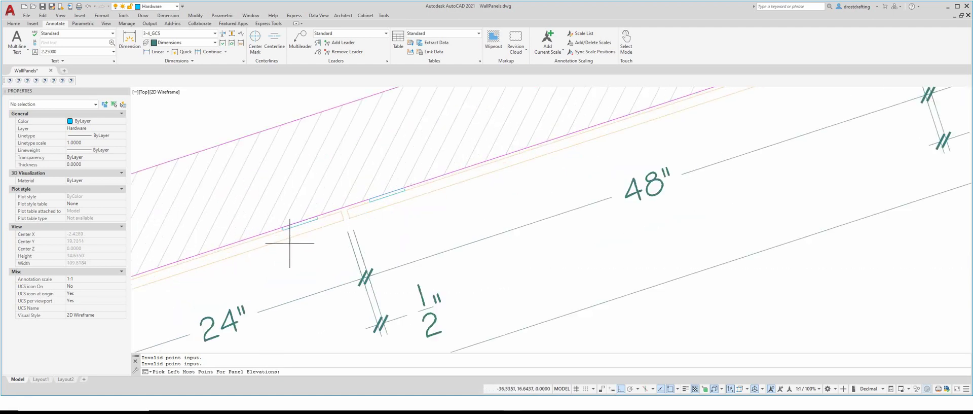
scroll(320, 223, "down", 3)
scroll(289, 263, "down", 2)
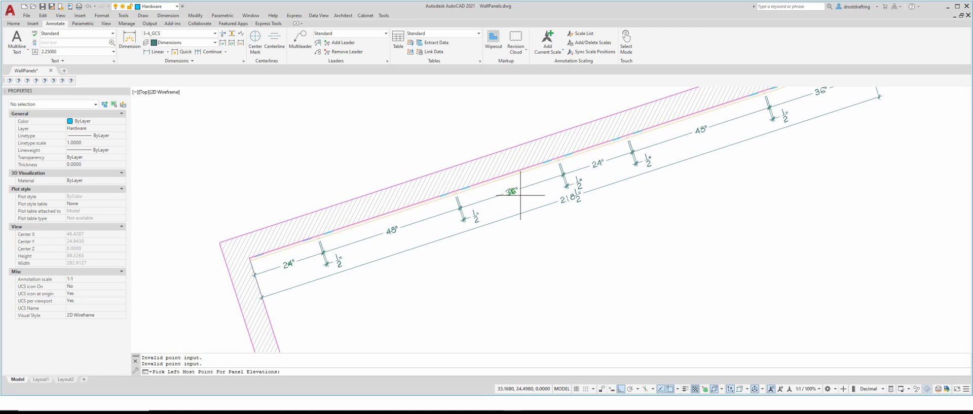
scroll(320, 284, "down", 4)
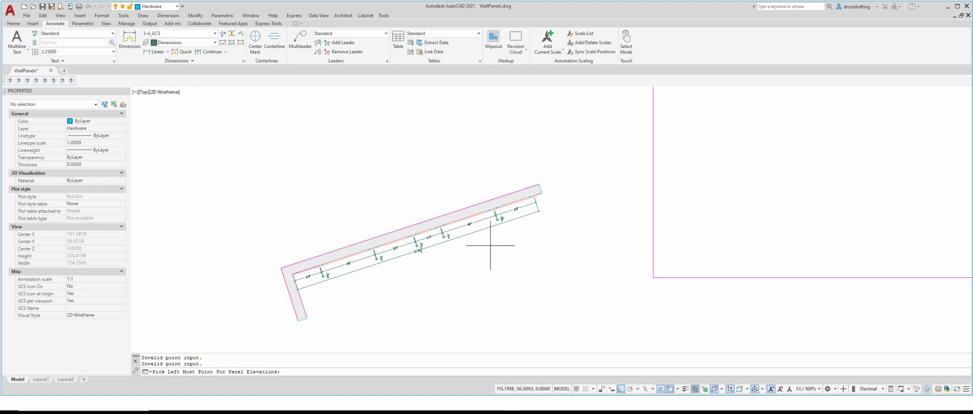
scroll(305, 275, "up", 5)
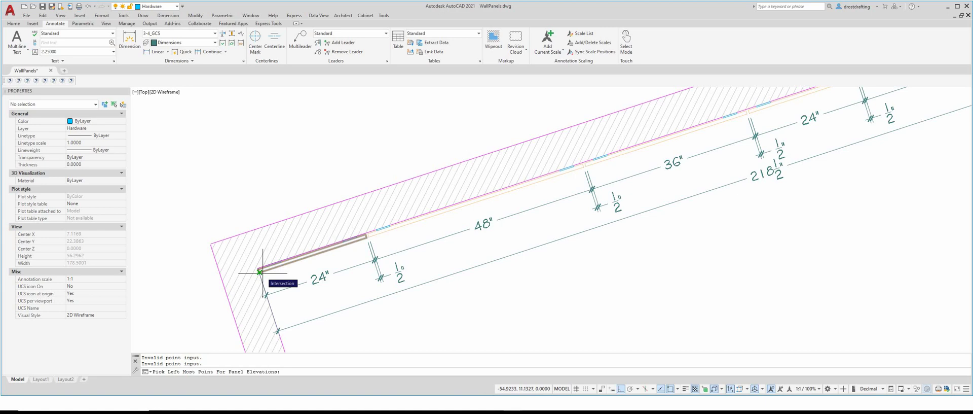
scroll(260, 272, "down", 4)
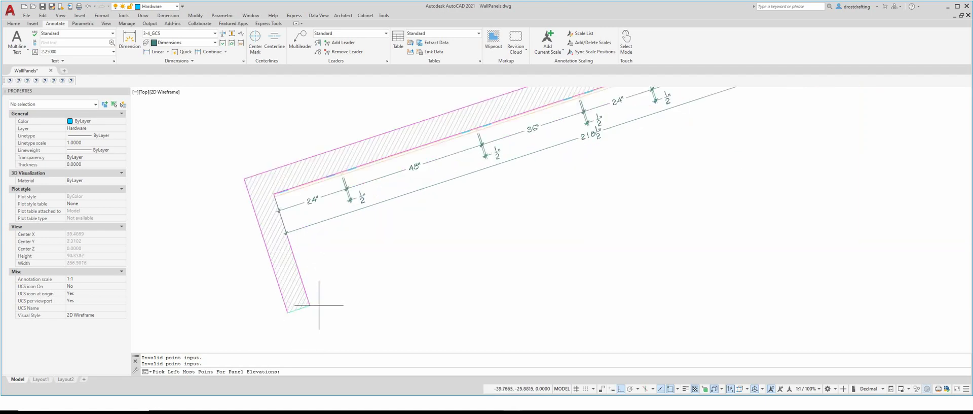
scroll(279, 198, "up", 7)
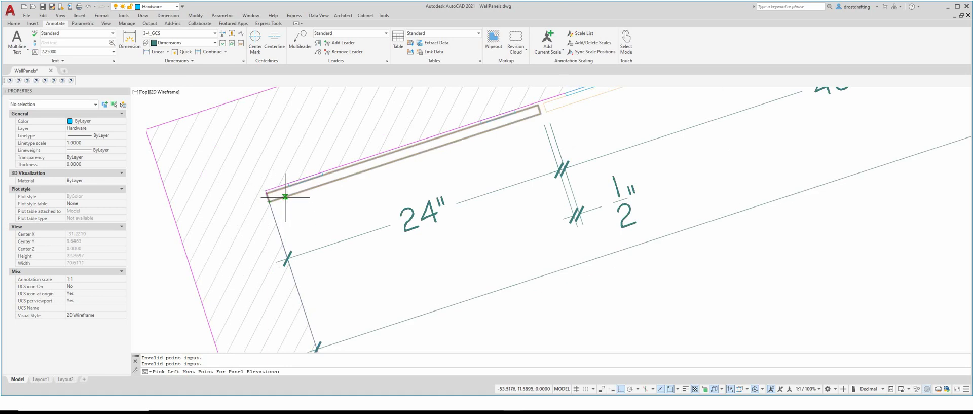
scroll(286, 198, "down", 8)
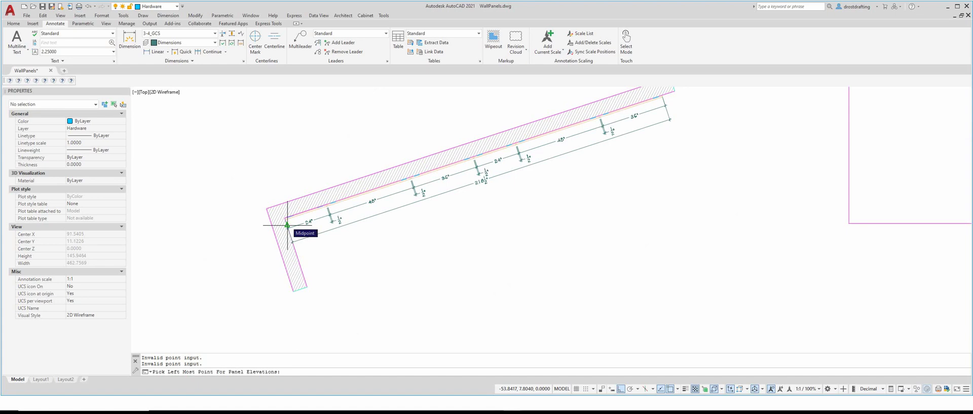
scroll(287, 226, "down", 2)
scroll(424, 120, "up", 2)
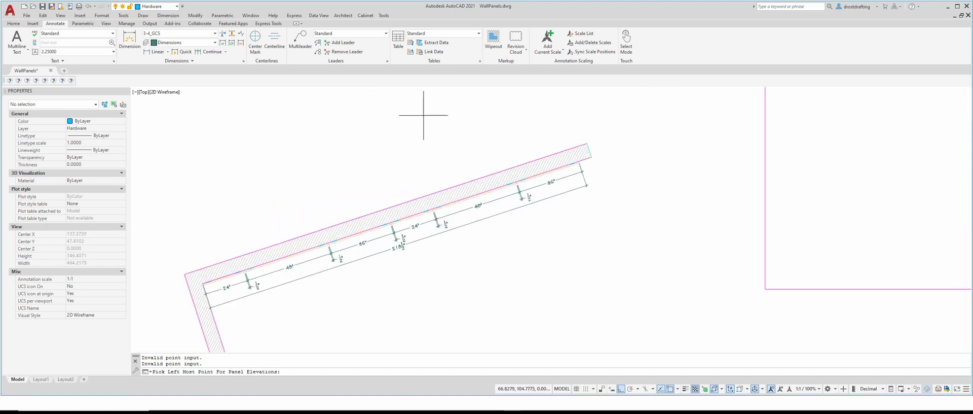
Step: Place the panel elevations with their leftmost point at the corner where the vertical and horizontal elevation lines meet
scroll(393, 166, "down", 2)
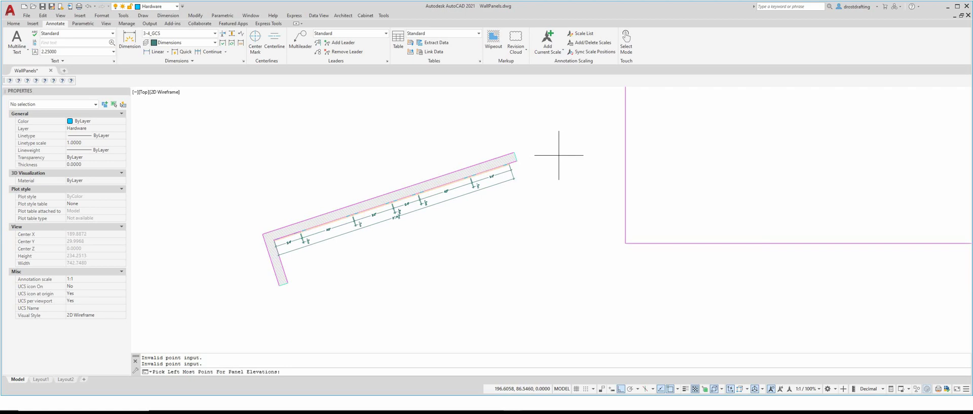
scroll(361, 249, "down", 2)
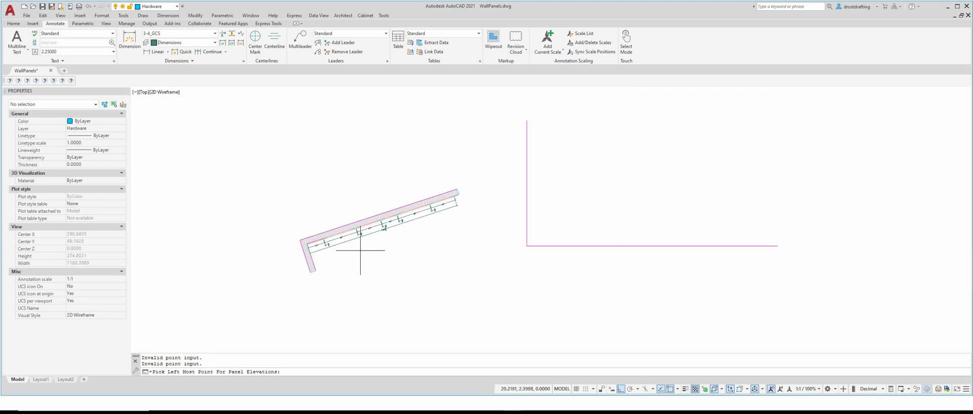
scroll(843, 150, "up", 2)
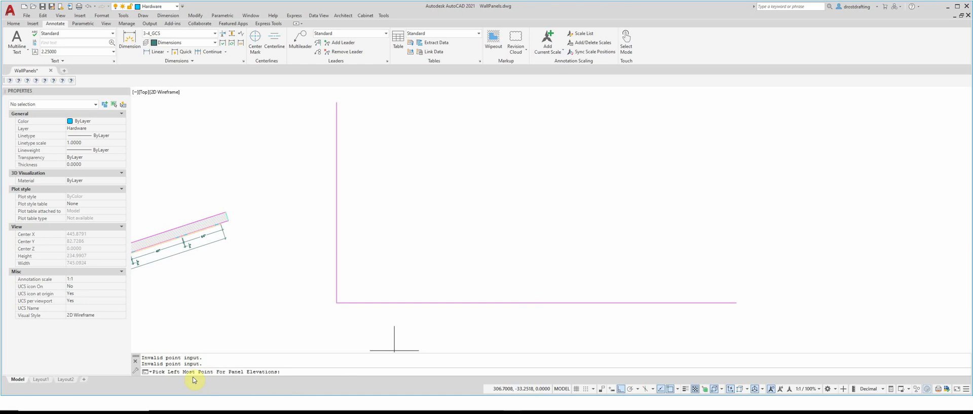
left_click(337, 302)
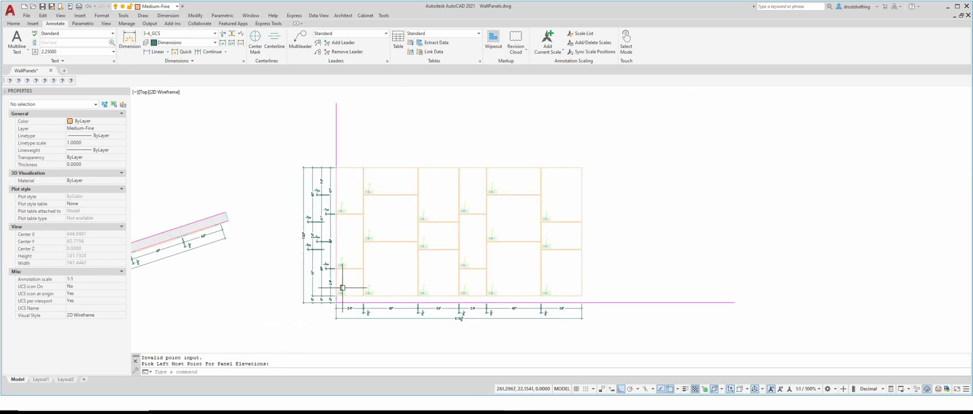
Step: Inspect the panel elevations, their width and height dimensions, grain arrows and WD-1 finish tags
scroll(337, 287, "up", 2)
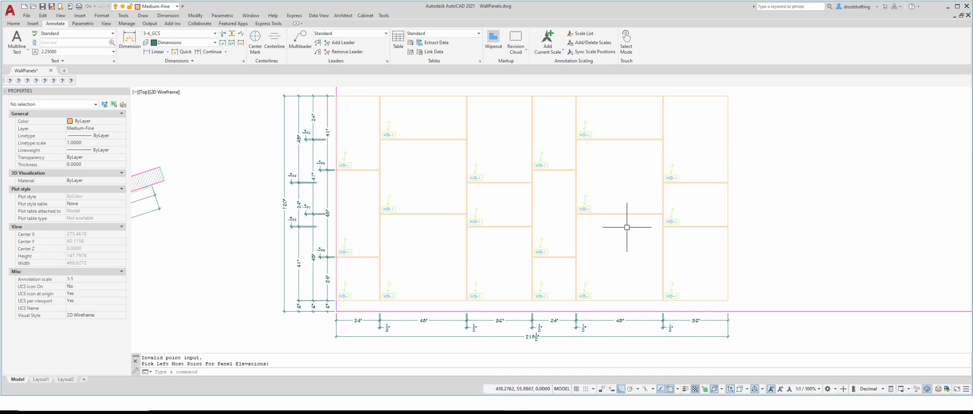
scroll(442, 287, "down", 2)
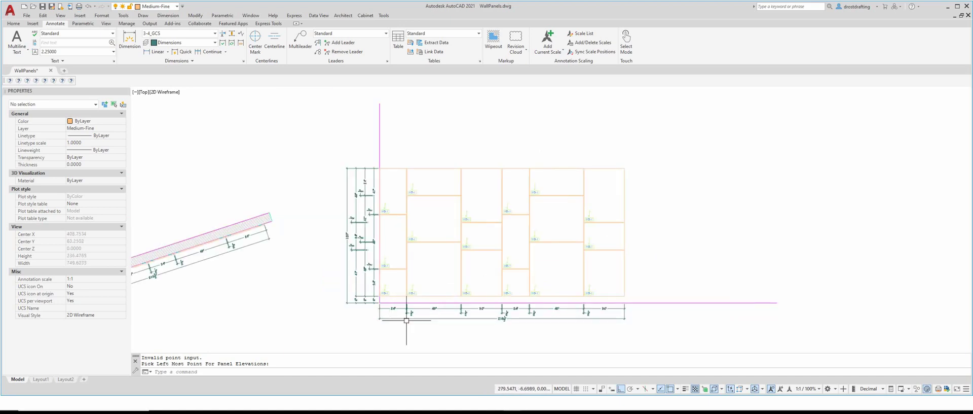
scroll(401, 304, "up", 5)
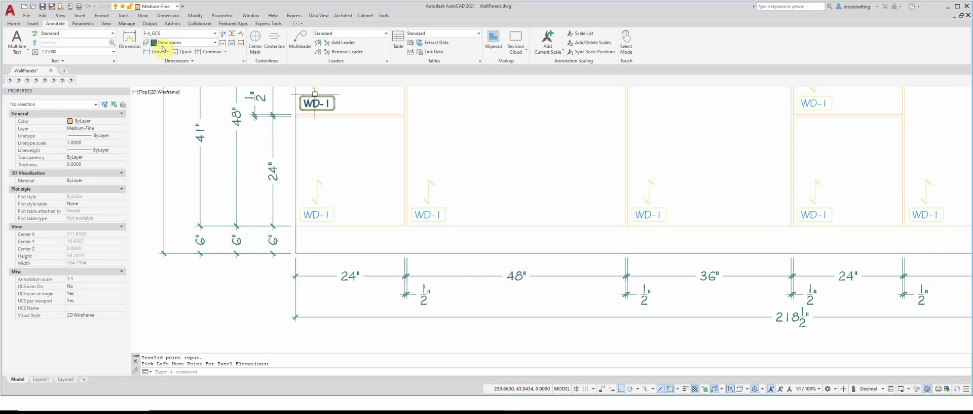
scroll(440, 279, "down", 7)
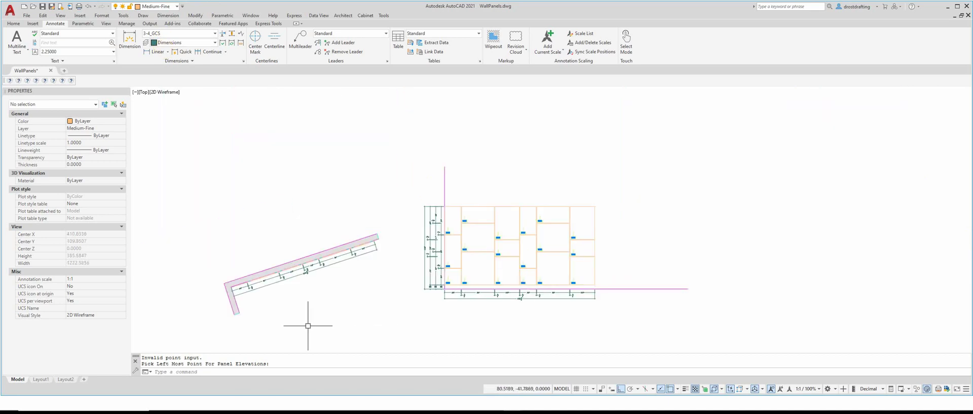
scroll(286, 329, "up", 2)
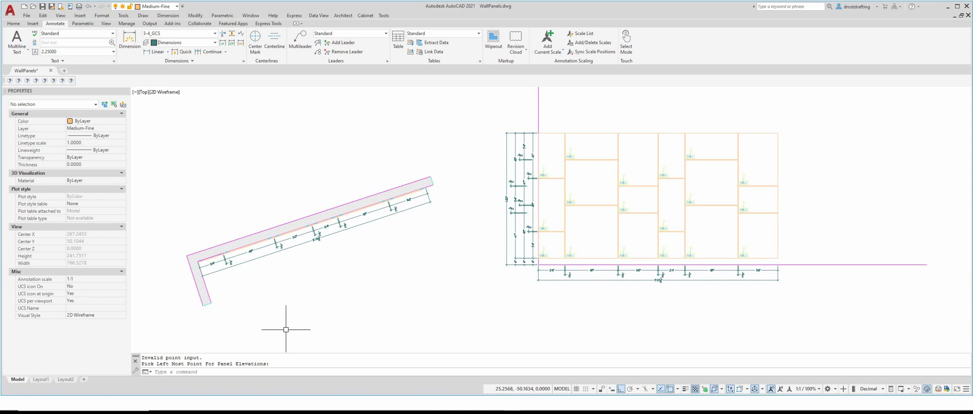
Step: Undo the generated wall panels and elevations with the Back option of the UNDO command
left_click(286, 329)
type("undo")
key("Return")
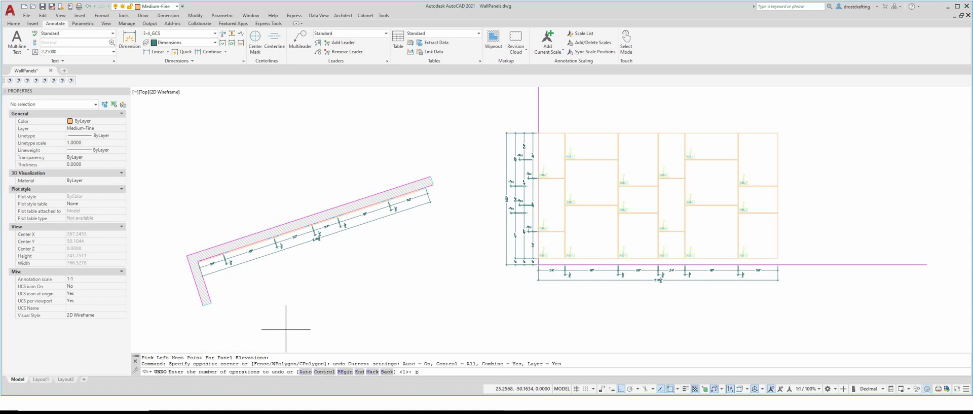
type("b")
key("Return")
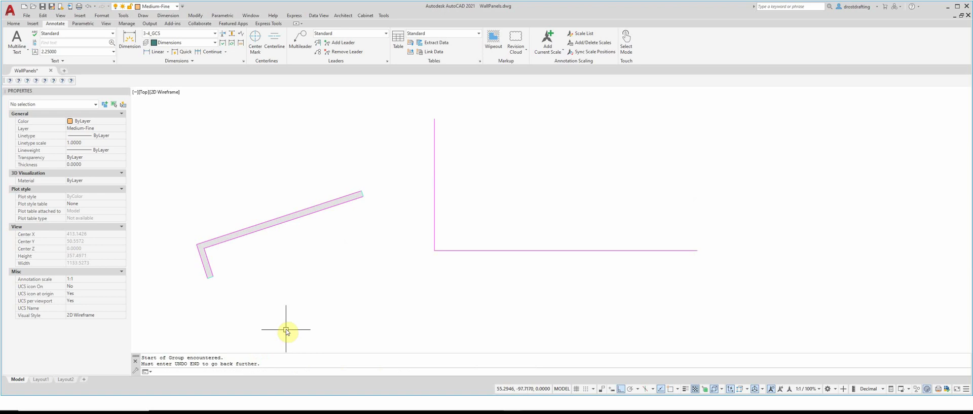
Step: Run WPNL with the same settings, adding panels to the angled wall's inner line and elevations from the corner of the elevation lines
type("Wpn")
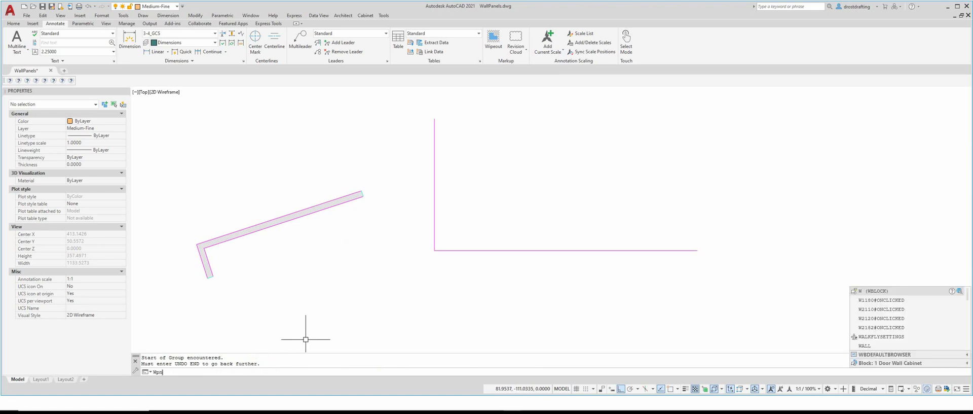
type("l")
key("Return")
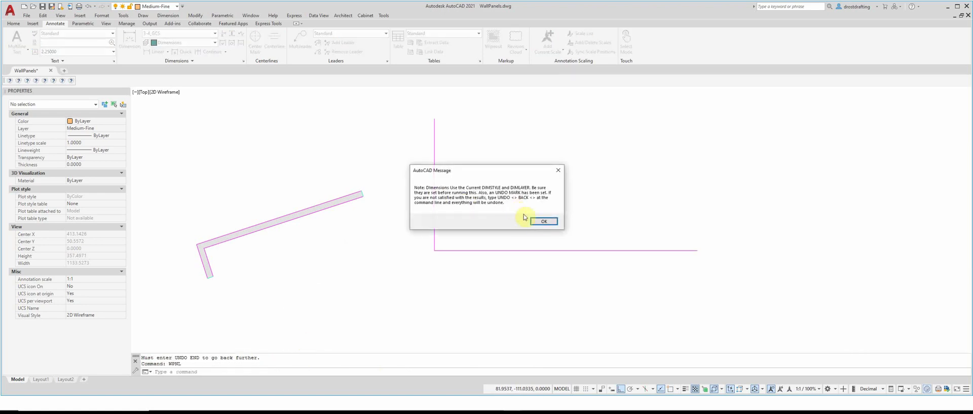
left_click(541, 221)
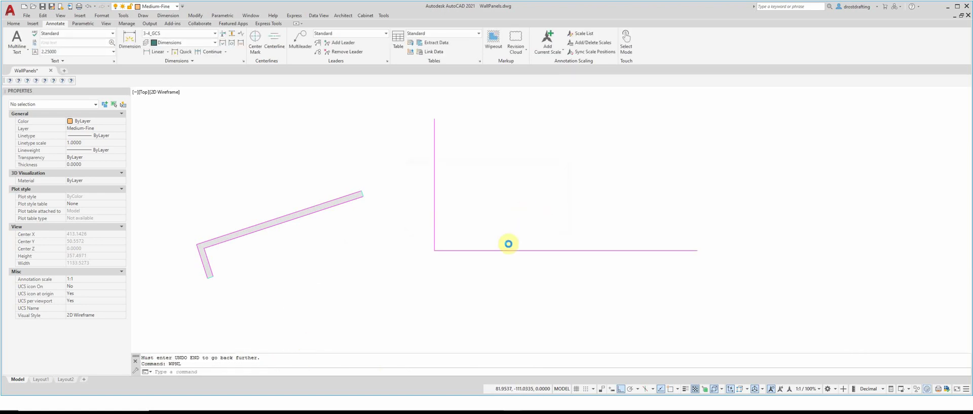
left_click(525, 288)
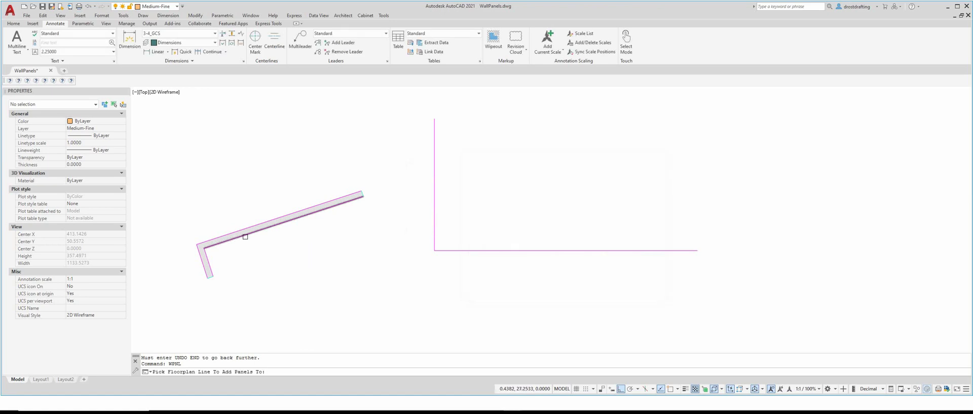
left_click(245, 236)
left_click(432, 246)
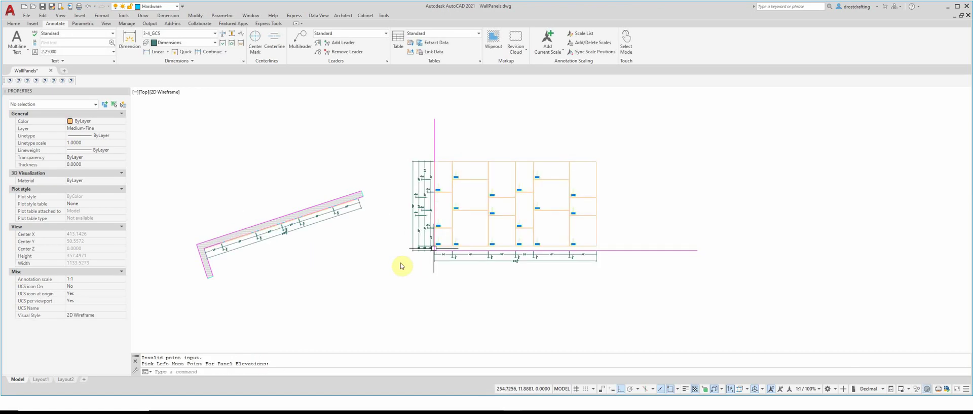
Step: Repeat the wall panel command and accept its dimension and undo note
key("Return")
left_click(538, 220)
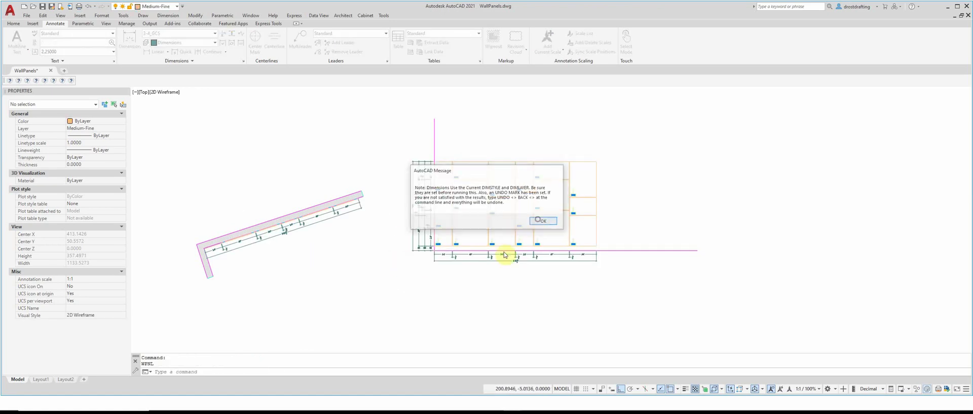